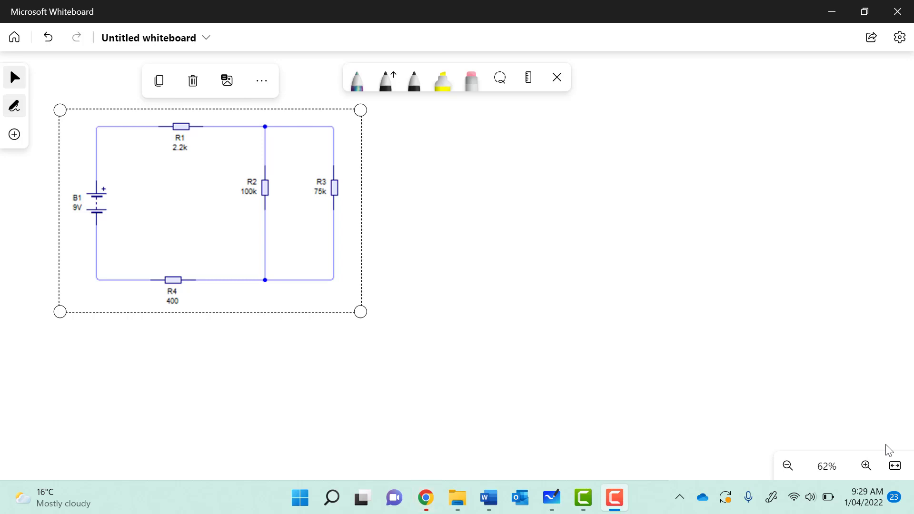
- Clear the circuit selection and switch to the black pen
{"action": "left_click", "coordinate": [414, 79]}
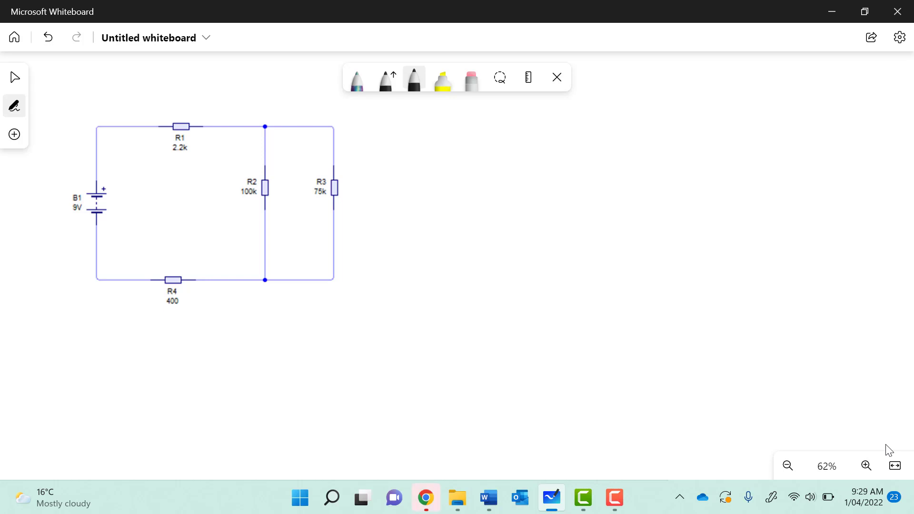
- Cross out battery B1 and trace the circuit wires looping the R2–R3 branch
{"action": "mouse_move", "coordinate": [86, 221]}
{"action": "left_mouse_down"}
{"action": "mouse_move", "coordinate": [114, 184]}
{"action": "mouse_move", "coordinate": [110, 220]}
{"action": "left_mouse_up"}
{"action": "mouse_move", "coordinate": [90, 167]}
{"action": "left_mouse_down"}
{"action": "mouse_move", "coordinate": [88, 135]}
{"action": "mouse_move", "coordinate": [112, 109]}
{"action": "mouse_move", "coordinate": [331, 111]}
{"action": "mouse_move", "coordinate": [344, 123]}
{"action": "left_mouse_up"}
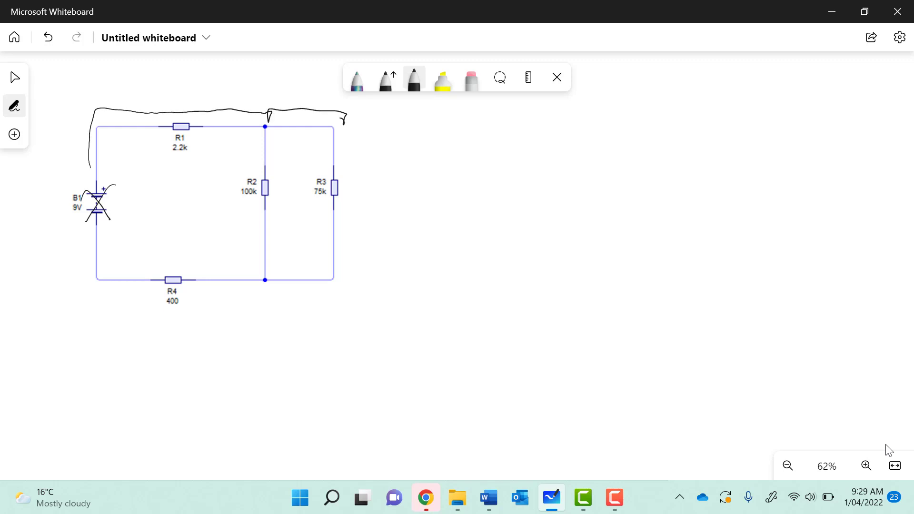
{"action": "left_click_drag", "start_coordinate": [264, 271], "coordinate": [241, 282]}
{"action": "mouse_move", "coordinate": [334, 268]}
{"action": "left_mouse_down"}
{"action": "mouse_move", "coordinate": [274, 288]}
{"action": "mouse_move", "coordinate": [177, 276]}
{"action": "left_mouse_up"}
{"action": "mouse_move", "coordinate": [344, 119]}
{"action": "left_mouse_down"}
{"action": "mouse_move", "coordinate": [260, 114]}
{"action": "mouse_move", "coordinate": [235, 281]}
{"action": "mouse_move", "coordinate": [335, 315]}
{"action": "mouse_move", "coordinate": [346, 174]}
{"action": "mouse_move", "coordinate": [347, 197]}
{"action": "left_mouse_up"}
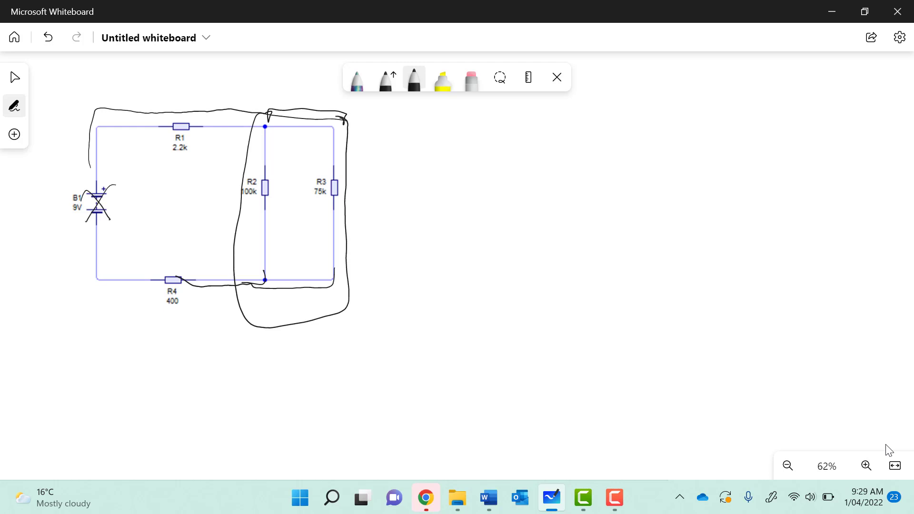
- Circle R1 and R4, and begin writing 'RT = 1' beside the circuit
{"action": "mouse_move", "coordinate": [193, 117]}
{"action": "left_mouse_down"}
{"action": "mouse_move", "coordinate": [162, 130]}
{"action": "mouse_move", "coordinate": [185, 114]}
{"action": "left_mouse_up"}
{"action": "mouse_move", "coordinate": [182, 266]}
{"action": "left_mouse_down"}
{"action": "mouse_move", "coordinate": [156, 271]}
{"action": "mouse_move", "coordinate": [195, 281]}
{"action": "left_mouse_up"}
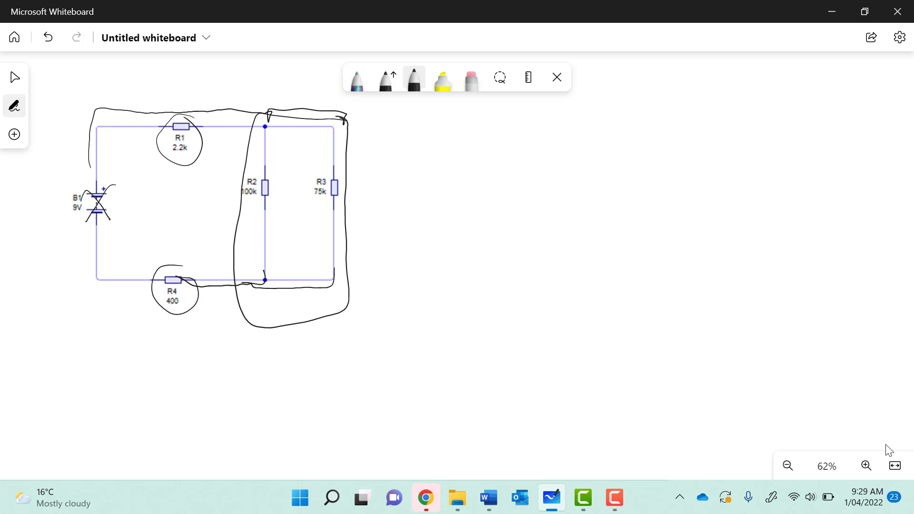
{"action": "mouse_move", "coordinate": [391, 127]}
{"action": "left_mouse_down"}
{"action": "mouse_move", "coordinate": [417, 123]}
{"action": "mouse_move", "coordinate": [420, 144]}
{"action": "left_mouse_up"}
{"action": "mouse_move", "coordinate": [410, 122]}
{"action": "left_mouse_down"}
{"action": "mouse_move", "coordinate": [421, 143]}
{"action": "mouse_move", "coordinate": [433, 117]}
{"action": "mouse_move", "coordinate": [452, 126]}
{"action": "mouse_move", "coordinate": [442, 140]}
{"action": "mouse_move", "coordinate": [451, 140]}
{"action": "mouse_move", "coordinate": [474, 105]}
{"action": "mouse_move", "coordinate": [475, 123]}
{"action": "mouse_move", "coordinate": [455, 131]}
{"action": "mouse_move", "coordinate": [487, 127]}
{"action": "left_mouse_up"}
- Complete the formula as RT = 1/R2 + 1/R3 and circle R2 in the diagram
{"action": "mouse_move", "coordinate": [466, 139]}
{"action": "left_mouse_down"}
{"action": "mouse_move", "coordinate": [487, 127]}
{"action": "mouse_move", "coordinate": [468, 153]}
{"action": "mouse_move", "coordinate": [476, 141]}
{"action": "mouse_move", "coordinate": [491, 156]}
{"action": "left_mouse_up"}
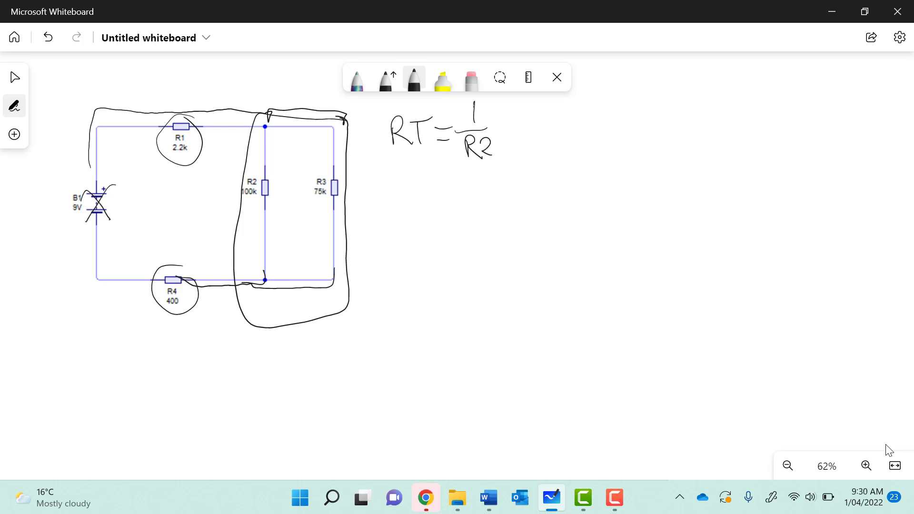
{"action": "mouse_move", "coordinate": [261, 162]}
{"action": "left_mouse_down"}
{"action": "mouse_move", "coordinate": [235, 190]}
{"action": "mouse_move", "coordinate": [267, 163]}
{"action": "left_mouse_up"}
{"action": "mouse_move", "coordinate": [520, 119]}
{"action": "left_mouse_down"}
{"action": "mouse_move", "coordinate": [519, 141]}
{"action": "mouse_move", "coordinate": [524, 132]}
{"action": "left_mouse_up"}
{"action": "mouse_move", "coordinate": [549, 101]}
{"action": "left_mouse_down"}
{"action": "mouse_move", "coordinate": [547, 127]}
{"action": "mouse_move", "coordinate": [563, 129]}
{"action": "left_mouse_up"}
{"action": "mouse_move", "coordinate": [536, 143]}
{"action": "left_mouse_down"}
{"action": "mouse_move", "coordinate": [563, 129]}
{"action": "mouse_move", "coordinate": [537, 159]}
{"action": "mouse_move", "coordinate": [538, 148]}
{"action": "mouse_move", "coordinate": [555, 157]}
{"action": "left_mouse_up"}
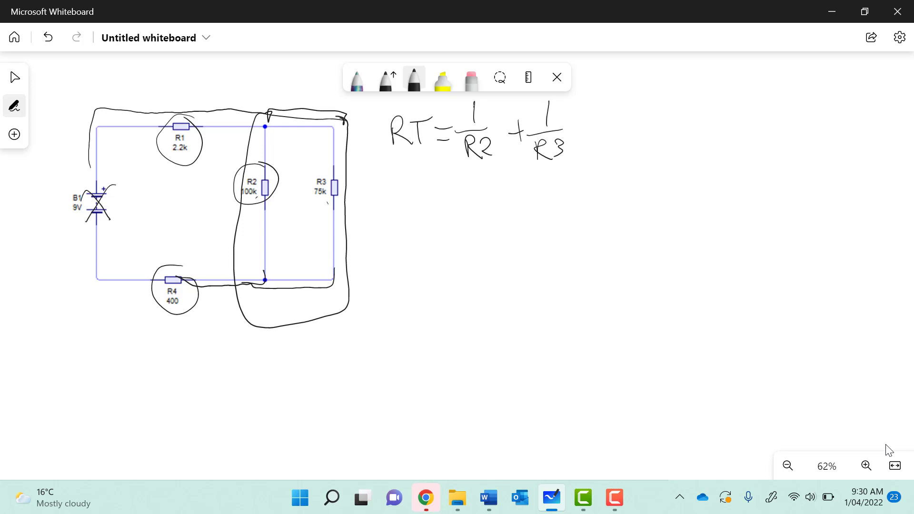
- Write the substitution 1/100,000 + 1/75,000 beneath the formula
{"action": "mouse_move", "coordinate": [386, 170]}
{"action": "left_mouse_down"}
{"action": "mouse_move", "coordinate": [387, 183]}
{"action": "mouse_move", "coordinate": [410, 185]}
{"action": "left_mouse_up"}
{"action": "mouse_move", "coordinate": [370, 206]}
{"action": "left_mouse_down"}
{"action": "mouse_move", "coordinate": [372, 221]}
{"action": "mouse_move", "coordinate": [387, 202]}
{"action": "mouse_move", "coordinate": [418, 209]}
{"action": "mouse_move", "coordinate": [455, 196]}
{"action": "mouse_move", "coordinate": [486, 202]}
{"action": "mouse_move", "coordinate": [492, 186]}
{"action": "mouse_move", "coordinate": [550, 187]}
{"action": "mouse_move", "coordinate": [521, 214]}
{"action": "left_mouse_up"}
{"action": "mouse_move", "coordinate": [523, 196]}
{"action": "left_mouse_down"}
{"action": "mouse_move", "coordinate": [537, 194]}
{"action": "mouse_move", "coordinate": [532, 215]}
{"action": "mouse_move", "coordinate": [560, 201]}
{"action": "left_mouse_up"}
{"action": "left_click_drag", "start_coordinate": [573, 201], "coordinate": [566, 206]}
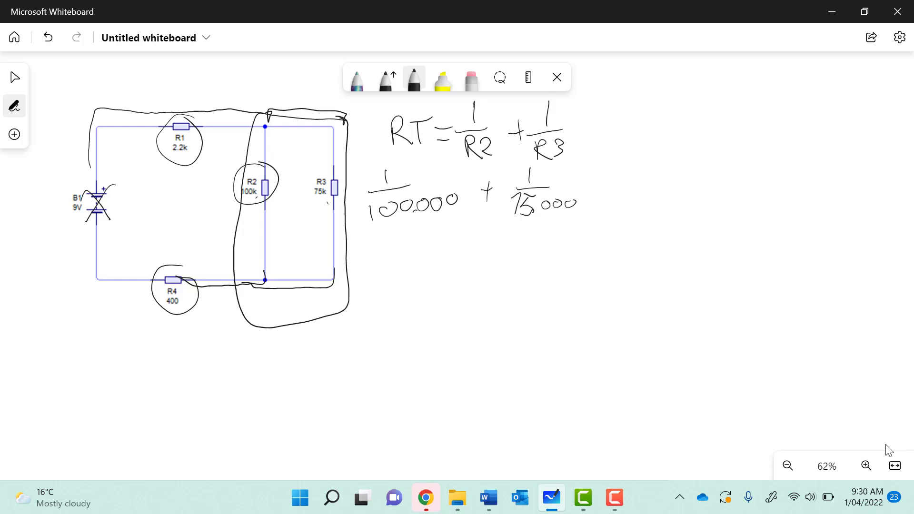
- Write '= 7/300,000' as the combined parallel fraction
{"action": "left_click_drag", "start_coordinate": [601, 181], "coordinate": [620, 181]}
{"action": "mouse_move", "coordinate": [603, 196]}
{"action": "left_mouse_down"}
{"action": "mouse_move", "coordinate": [673, 172]}
{"action": "mouse_move", "coordinate": [615, 198]}
{"action": "mouse_move", "coordinate": [730, 192]}
{"action": "left_mouse_up"}
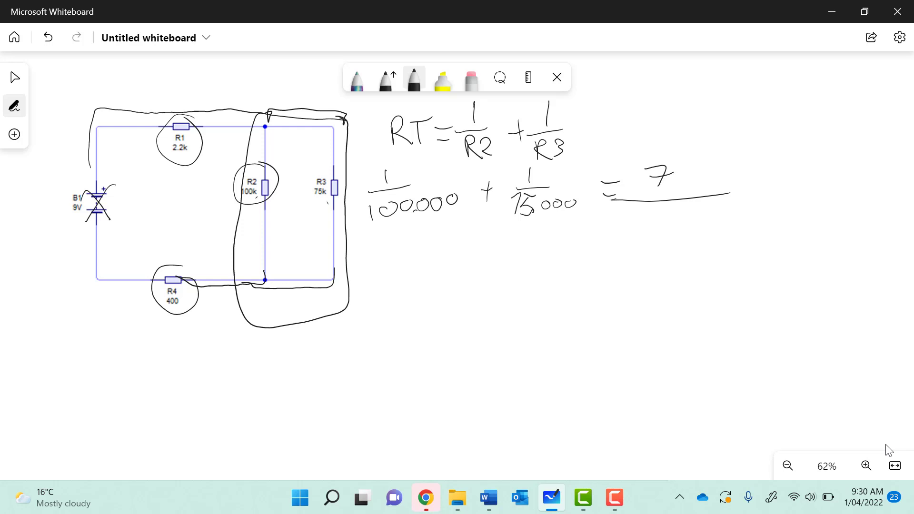
{"action": "mouse_move", "coordinate": [620, 209]}
{"action": "left_mouse_down"}
{"action": "mouse_move", "coordinate": [642, 223]}
{"action": "mouse_move", "coordinate": [629, 231]}
{"action": "mouse_move", "coordinate": [661, 213]}
{"action": "mouse_move", "coordinate": [685, 225]}
{"action": "mouse_move", "coordinate": [702, 208]}
{"action": "left_mouse_up"}
{"action": "left_click_drag", "start_coordinate": [719, 205], "coordinate": [732, 205]}
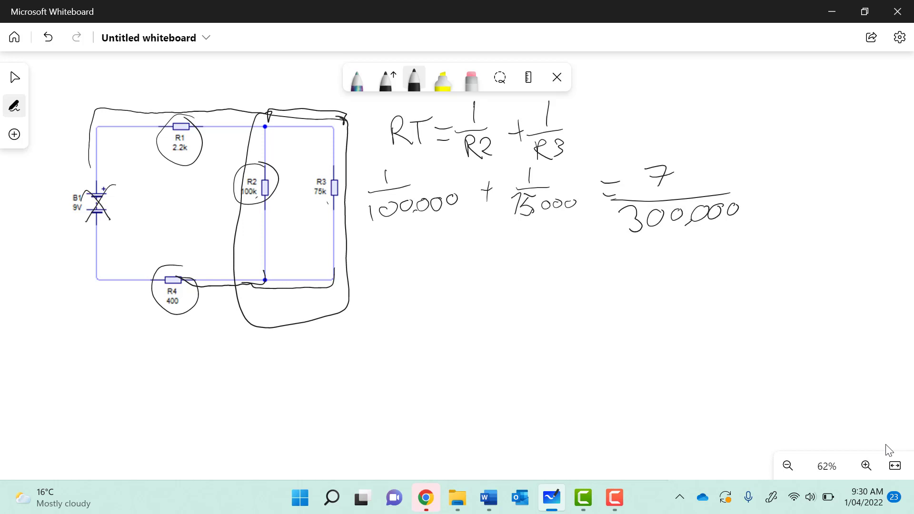
- Write the inverted fraction 300,000/7 on the next line
{"action": "mouse_move", "coordinate": [374, 243]}
{"action": "left_mouse_down"}
{"action": "mouse_move", "coordinate": [389, 251]}
{"action": "mouse_move", "coordinate": [377, 263]}
{"action": "mouse_move", "coordinate": [443, 248]}
{"action": "left_mouse_up"}
{"action": "mouse_move", "coordinate": [453, 253]}
{"action": "left_mouse_down"}
{"action": "mouse_move", "coordinate": [478, 241]}
{"action": "mouse_move", "coordinate": [506, 246]}
{"action": "left_mouse_up"}
{"action": "left_click_drag", "start_coordinate": [367, 272], "coordinate": [513, 260]}
{"action": "mouse_move", "coordinate": [418, 276]}
{"action": "left_mouse_down"}
{"action": "mouse_move", "coordinate": [441, 296]}
{"action": "mouse_move", "coordinate": [438, 286]}
{"action": "mouse_move", "coordinate": [461, 281]}
{"action": "left_mouse_up"}
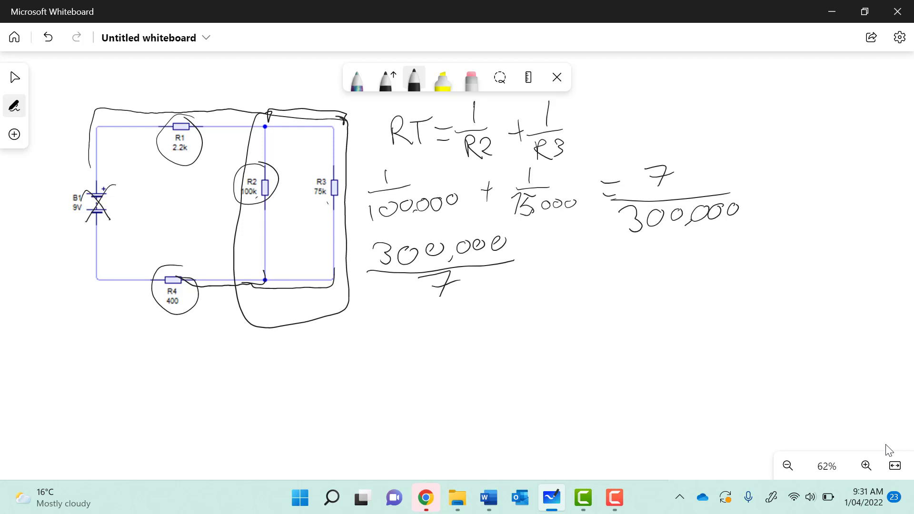
{"action": "mouse_move", "coordinate": [552, 258]}
{"action": "left_mouse_down"}
{"action": "mouse_move", "coordinate": [536, 268]}
{"action": "mouse_move", "coordinate": [539, 285]}
{"action": "mouse_move", "coordinate": [596, 268]}
{"action": "mouse_move", "coordinate": [594, 275]}
{"action": "left_mouse_up"}
{"action": "mouse_move", "coordinate": [578, 262]}
{"action": "left_mouse_down"}
{"action": "mouse_move", "coordinate": [580, 284]}
{"action": "mouse_move", "coordinate": [596, 262]}
{"action": "mouse_move", "coordinate": [605, 280]}
{"action": "mouse_move", "coordinate": [617, 258]}
{"action": "mouse_move", "coordinate": [620, 279]}
{"action": "left_mouse_up"}
{"action": "left_click_drag", "start_coordinate": [619, 256], "coordinate": [620, 280]}
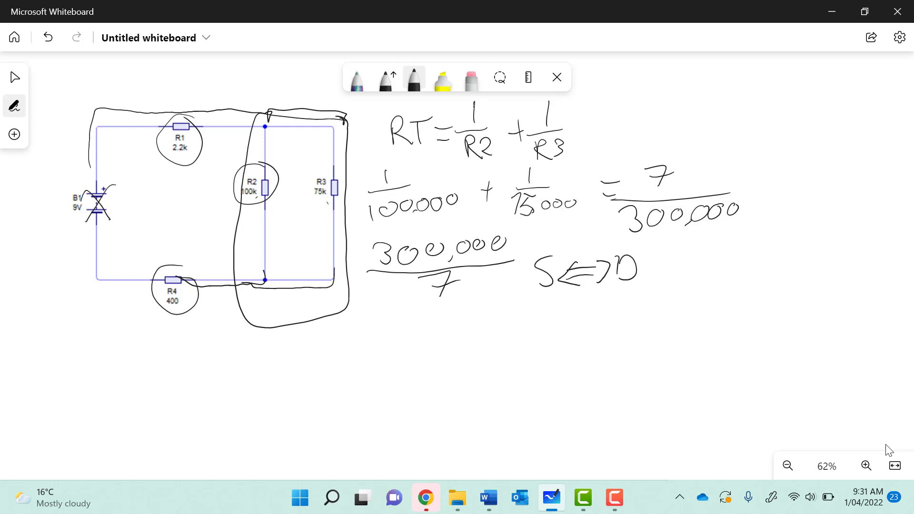
- Write '= 42,857.14', box the result, and circle R1 and R4 again
{"action": "left_click_drag", "start_coordinate": [669, 265], "coordinate": [687, 260]}
{"action": "left_click_drag", "start_coordinate": [669, 277], "coordinate": [687, 274]}
{"action": "mouse_move", "coordinate": [718, 246]}
{"action": "left_mouse_down"}
{"action": "mouse_move", "coordinate": [738, 261]}
{"action": "mouse_move", "coordinate": [728, 263]}
{"action": "mouse_move", "coordinate": [728, 279]}
{"action": "mouse_move", "coordinate": [756, 248]}
{"action": "mouse_move", "coordinate": [757, 284]}
{"action": "left_mouse_up"}
{"action": "mouse_move", "coordinate": [793, 247]}
{"action": "left_mouse_down"}
{"action": "mouse_move", "coordinate": [788, 275]}
{"action": "mouse_move", "coordinate": [810, 247]}
{"action": "mouse_move", "coordinate": [804, 272]}
{"action": "mouse_move", "coordinate": [823, 240]}
{"action": "left_mouse_up"}
{"action": "mouse_move", "coordinate": [828, 244]}
{"action": "left_mouse_down"}
{"action": "mouse_move", "coordinate": [839, 248]}
{"action": "mouse_move", "coordinate": [829, 268]}
{"action": "left_mouse_up"}
{"action": "mouse_move", "coordinate": [826, 256]}
{"action": "left_mouse_down"}
{"action": "mouse_move", "coordinate": [845, 248]}
{"action": "mouse_move", "coordinate": [856, 262]}
{"action": "left_mouse_up"}
{"action": "mouse_move", "coordinate": [872, 228]}
{"action": "left_mouse_down"}
{"action": "mouse_move", "coordinate": [864, 259]}
{"action": "mouse_move", "coordinate": [885, 251]}
{"action": "mouse_move", "coordinate": [880, 264]}
{"action": "left_mouse_up"}
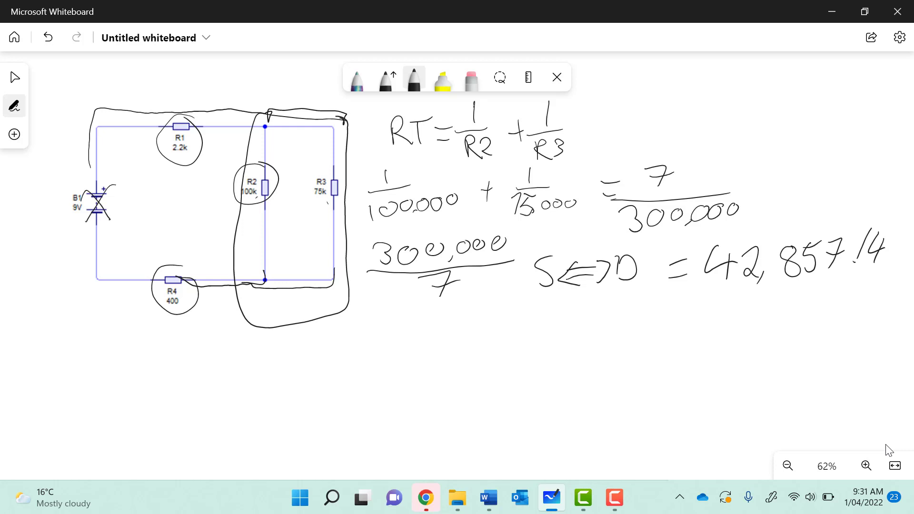
{"action": "mouse_move", "coordinate": [685, 236]}
{"action": "left_mouse_down"}
{"action": "mouse_move", "coordinate": [895, 220]}
{"action": "mouse_move", "coordinate": [812, 295]}
{"action": "mouse_move", "coordinate": [675, 272]}
{"action": "mouse_move", "coordinate": [686, 234]}
{"action": "left_mouse_up"}
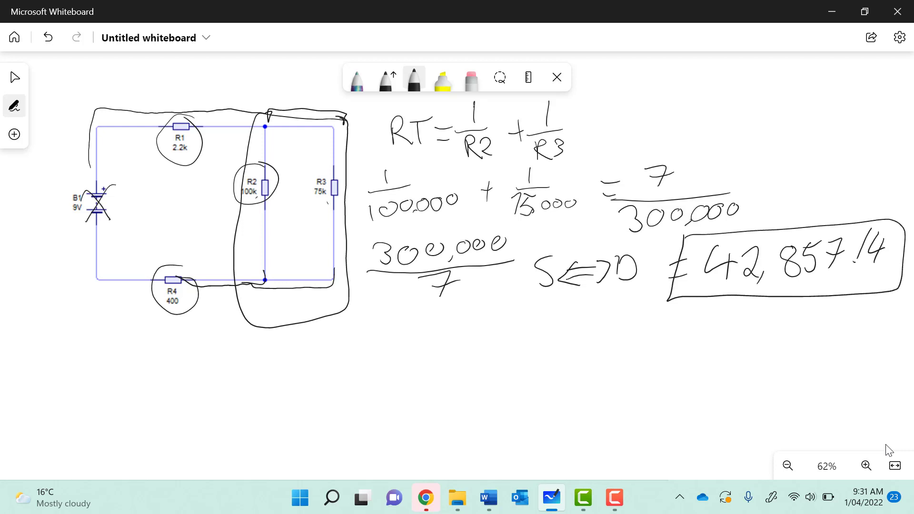
{"action": "mouse_move", "coordinate": [185, 98]}
{"action": "left_mouse_down"}
{"action": "mouse_move", "coordinate": [193, 171]}
{"action": "mouse_move", "coordinate": [187, 99]}
{"action": "left_mouse_up"}
{"action": "mouse_move", "coordinate": [187, 258]}
{"action": "left_mouse_down"}
{"action": "mouse_move", "coordinate": [164, 315]}
{"action": "mouse_move", "coordinate": [189, 263]}
{"action": "left_mouse_up"}
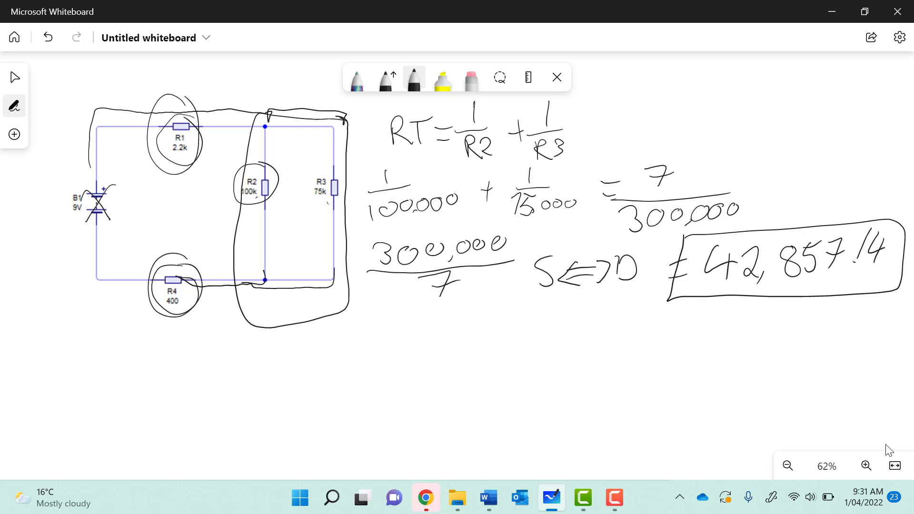
- Start the sum below the circuit with '42,857.14 +'
{"action": "mouse_move", "coordinate": [222, 334]}
{"action": "left_mouse_down"}
{"action": "mouse_move", "coordinate": [234, 353]}
{"action": "mouse_move", "coordinate": [230, 374]}
{"action": "left_mouse_up"}
{"action": "left_click_drag", "start_coordinate": [246, 342], "coordinate": [262, 367]}
{"action": "left_click_drag", "start_coordinate": [275, 359], "coordinate": [266, 375]}
{"action": "mouse_move", "coordinate": [309, 339]}
{"action": "left_mouse_down"}
{"action": "mouse_move", "coordinate": [300, 368]}
{"action": "mouse_move", "coordinate": [308, 339]}
{"action": "mouse_move", "coordinate": [336, 356]}
{"action": "mouse_move", "coordinate": [323, 369]}
{"action": "left_mouse_up"}
{"action": "mouse_move", "coordinate": [320, 336]}
{"action": "left_mouse_down"}
{"action": "mouse_move", "coordinate": [344, 335]}
{"action": "mouse_move", "coordinate": [363, 364]}
{"action": "mouse_move", "coordinate": [374, 351]}
{"action": "left_mouse_up"}
{"action": "left_click_drag", "start_coordinate": [379, 365], "coordinate": [379, 366]}
{"action": "mouse_move", "coordinate": [403, 327]}
{"action": "left_mouse_down"}
{"action": "mouse_move", "coordinate": [397, 352]}
{"action": "mouse_move", "coordinate": [418, 345]}
{"action": "left_mouse_up"}
{"action": "left_click_drag", "start_coordinate": [421, 328], "coordinate": [421, 357]}
{"action": "mouse_move", "coordinate": [446, 332]}
{"action": "left_mouse_down"}
{"action": "mouse_move", "coordinate": [446, 350]}
{"action": "mouse_move", "coordinate": [450, 340]}
{"action": "mouse_move", "coordinate": [488, 337]}
{"action": "mouse_move", "coordinate": [490, 348]}
{"action": "mouse_move", "coordinate": [521, 348]}
{"action": "left_mouse_up"}
- Add 2200 for R1 and + 400 for R4 to the sum
{"action": "mouse_move", "coordinate": [538, 328]}
{"action": "left_mouse_down"}
{"action": "mouse_move", "coordinate": [527, 340]}
{"action": "mouse_move", "coordinate": [540, 328]}
{"action": "left_mouse_up"}
{"action": "mouse_move", "coordinate": [559, 330]}
{"action": "left_mouse_down"}
{"action": "mouse_move", "coordinate": [550, 341]}
{"action": "mouse_move", "coordinate": [561, 331]}
{"action": "left_mouse_up"}
{"action": "left_click_drag", "start_coordinate": [582, 326], "coordinate": [580, 347]}
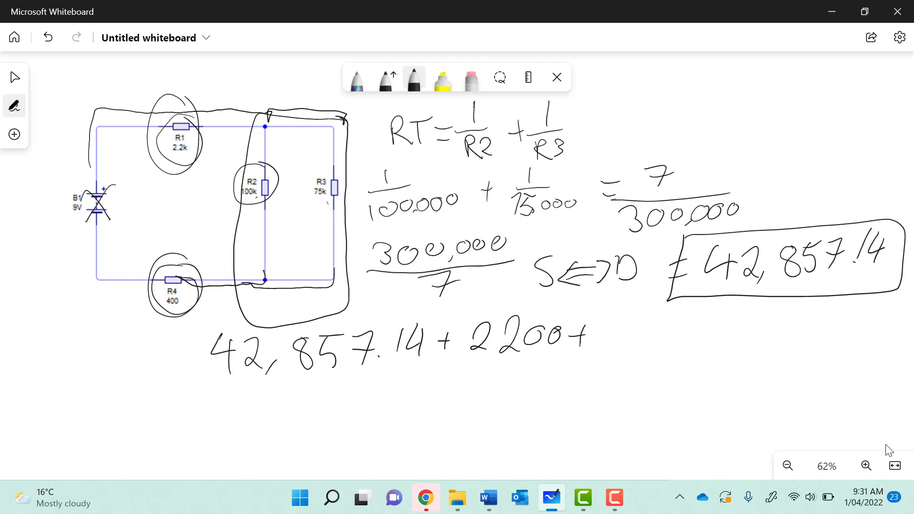
{"action": "mouse_move", "coordinate": [607, 316]}
{"action": "left_mouse_down"}
{"action": "mouse_move", "coordinate": [624, 339]}
{"action": "mouse_move", "coordinate": [611, 351]}
{"action": "left_mouse_up"}
{"action": "mouse_move", "coordinate": [641, 328]}
{"action": "left_mouse_down"}
{"action": "mouse_move", "coordinate": [643, 345]}
{"action": "mouse_move", "coordinate": [638, 329]}
{"action": "left_mouse_up"}
{"action": "left_click_drag", "start_coordinate": [660, 330], "coordinate": [659, 333]}
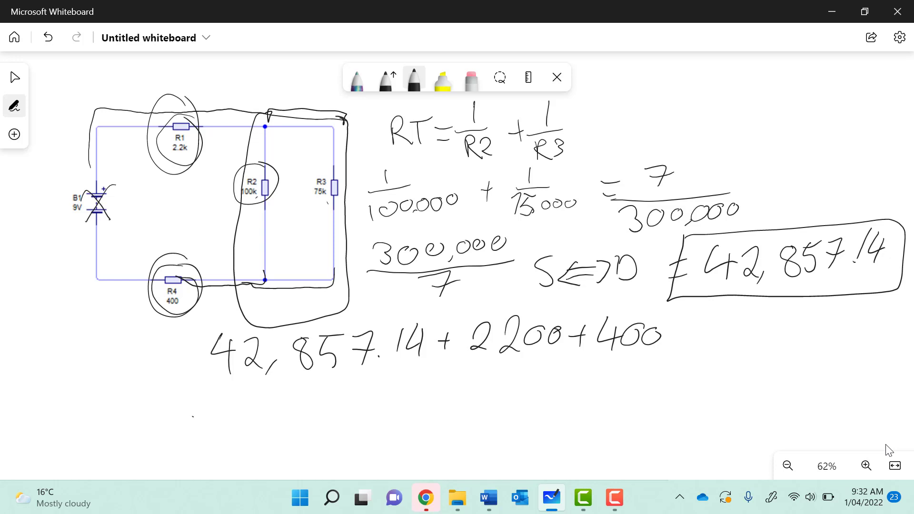
- Write the total '= 45,457.14 Ω' and draw a box around it
{"action": "left_click_drag", "start_coordinate": [190, 415], "coordinate": [222, 417]}
{"action": "left_click_drag", "start_coordinate": [195, 435], "coordinate": [223, 432]}
{"action": "mouse_move", "coordinate": [267, 394]}
{"action": "left_mouse_down"}
{"action": "mouse_move", "coordinate": [258, 423]}
{"action": "mouse_move", "coordinate": [290, 415]}
{"action": "left_mouse_up"}
{"action": "left_click_drag", "start_coordinate": [283, 406], "coordinate": [283, 432]}
{"action": "mouse_move", "coordinate": [310, 401]}
{"action": "left_mouse_down"}
{"action": "mouse_move", "coordinate": [305, 423]}
{"action": "mouse_move", "coordinate": [326, 398]}
{"action": "mouse_move", "coordinate": [334, 431]}
{"action": "left_mouse_up"}
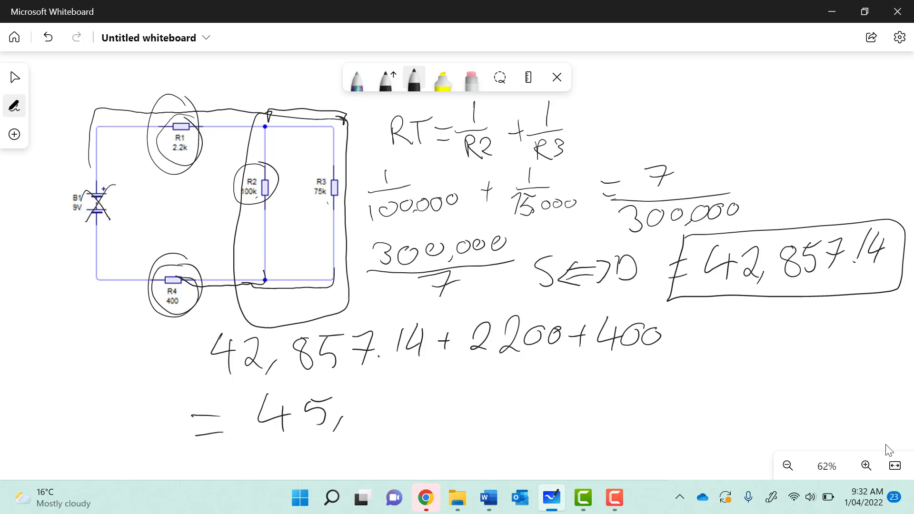
{"action": "mouse_move", "coordinate": [372, 397]}
{"action": "left_mouse_down"}
{"action": "mouse_move", "coordinate": [382, 414]}
{"action": "mouse_move", "coordinate": [373, 429]}
{"action": "left_mouse_up"}
{"action": "mouse_move", "coordinate": [393, 401]}
{"action": "left_mouse_down"}
{"action": "mouse_move", "coordinate": [411, 421]}
{"action": "mouse_move", "coordinate": [402, 427]}
{"action": "left_mouse_up"}
{"action": "mouse_move", "coordinate": [395, 401]}
{"action": "left_mouse_down"}
{"action": "mouse_move", "coordinate": [416, 396]}
{"action": "mouse_move", "coordinate": [438, 419]}
{"action": "mouse_move", "coordinate": [456, 401]}
{"action": "mouse_move", "coordinate": [474, 415]}
{"action": "left_mouse_up"}
{"action": "mouse_move", "coordinate": [491, 388]}
{"action": "left_mouse_down"}
{"action": "mouse_move", "coordinate": [485, 409]}
{"action": "mouse_move", "coordinate": [502, 404]}
{"action": "left_mouse_up"}
{"action": "mouse_move", "coordinate": [495, 393]}
{"action": "left_mouse_down"}
{"action": "mouse_move", "coordinate": [499, 418]}
{"action": "mouse_move", "coordinate": [646, 414]}
{"action": "left_mouse_up"}
{"action": "mouse_move", "coordinate": [184, 384]}
{"action": "left_mouse_down"}
{"action": "mouse_move", "coordinate": [395, 368]}
{"action": "mouse_move", "coordinate": [665, 445]}
{"action": "mouse_move", "coordinate": [307, 455]}
{"action": "mouse_move", "coordinate": [177, 385]}
{"action": "left_mouse_up"}
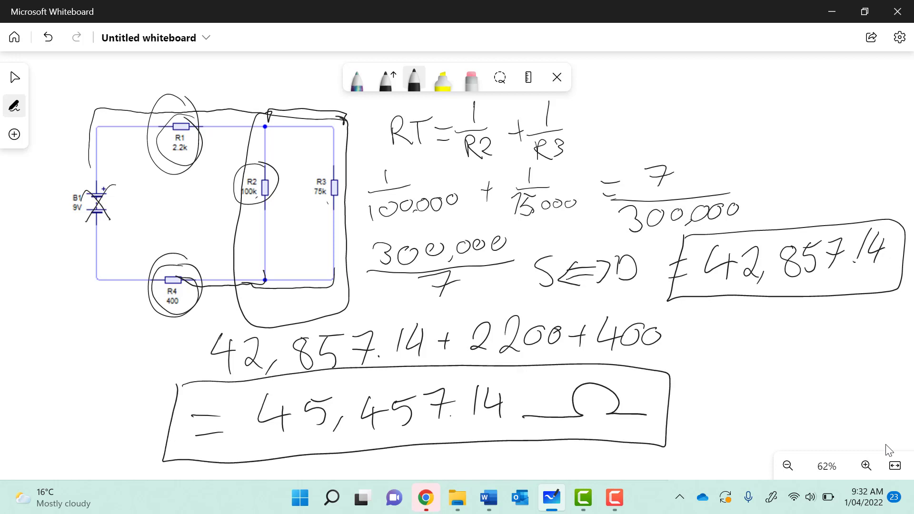
- Draw an oval enclosing resistors R2 and R3 as the parallel pair
{"action": "mouse_move", "coordinate": [312, 129]}
{"action": "left_mouse_down"}
{"action": "mouse_move", "coordinate": [224, 184]}
{"action": "mouse_move", "coordinate": [344, 233]}
{"action": "mouse_move", "coordinate": [353, 138]}
{"action": "left_mouse_up"}
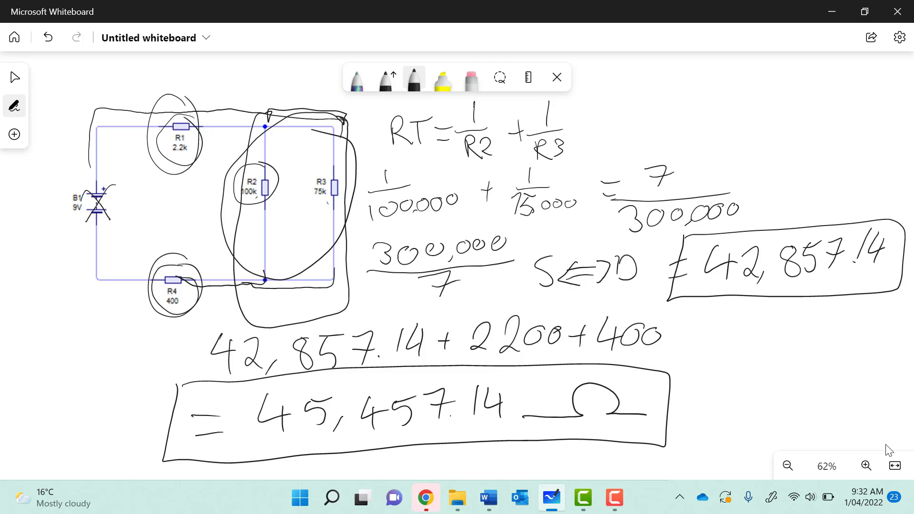
{"action": "left_click", "coordinate": [606, 496]}
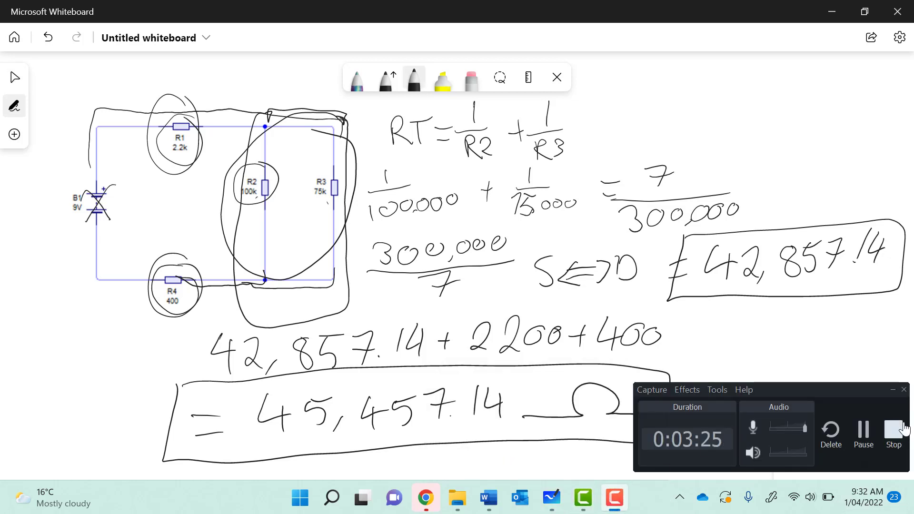